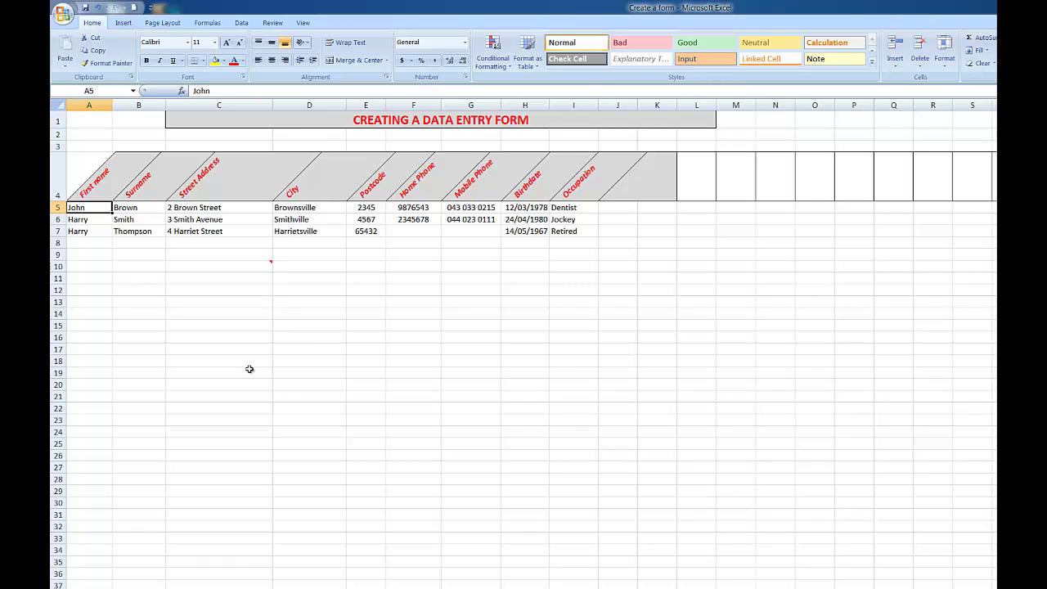
# - Drop down the Customize Quick Access Toolbar menu over the contact table
pyautogui.moveTo(228, 263)
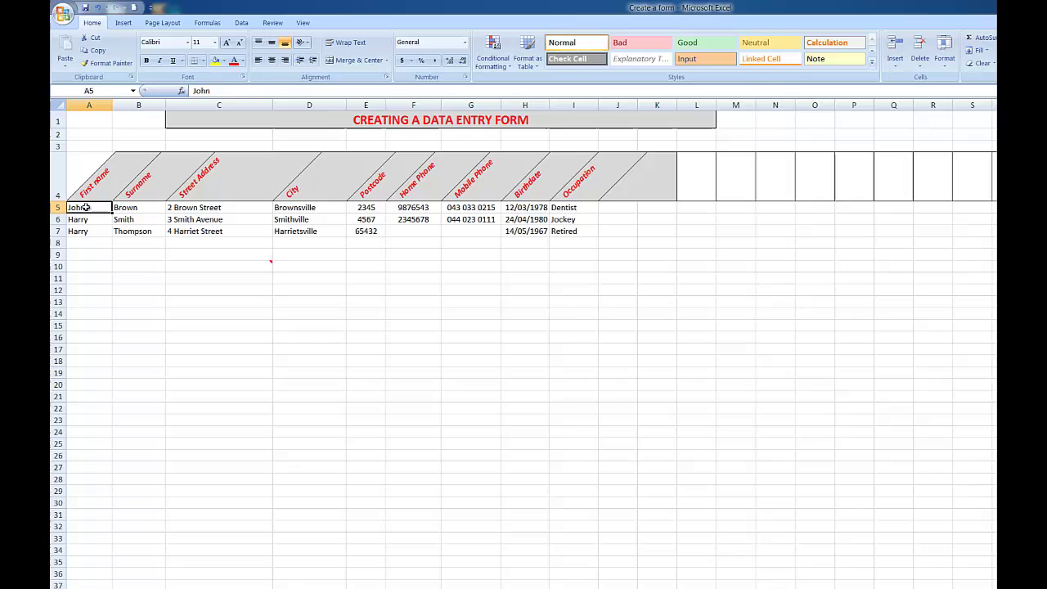
pyautogui.click(151, 9)
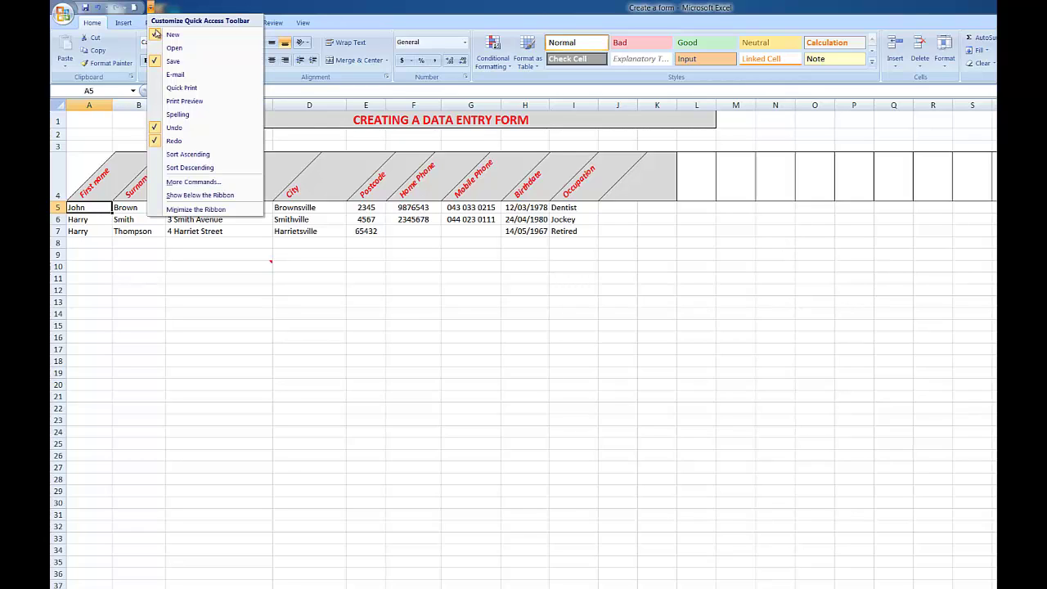
# - Add the Form command from All Commands to the Quick Access Toolbar via Excel Options
pyautogui.click(188, 183)
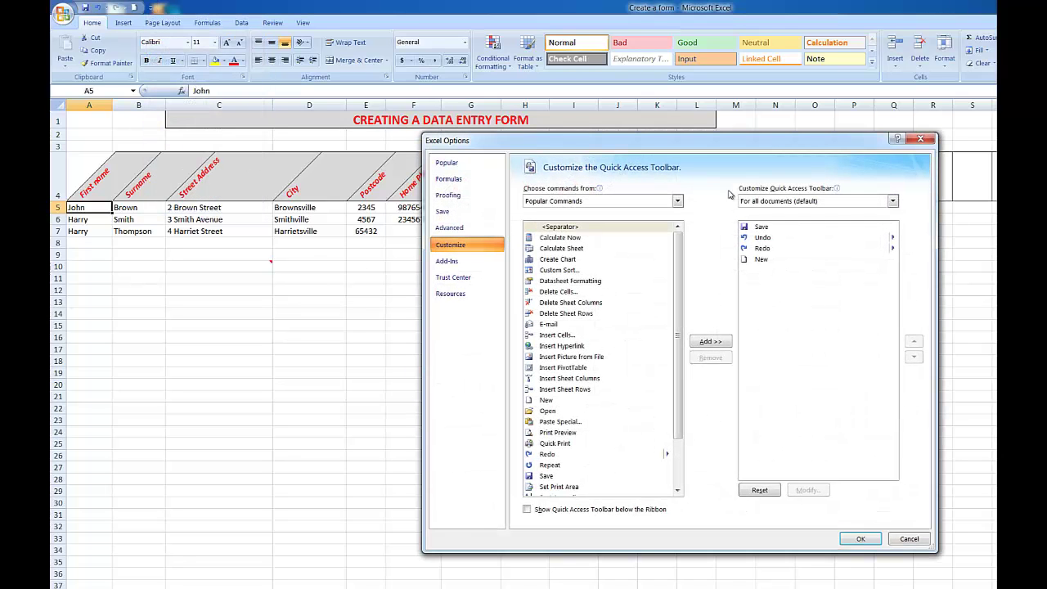
pyautogui.click(677, 202)
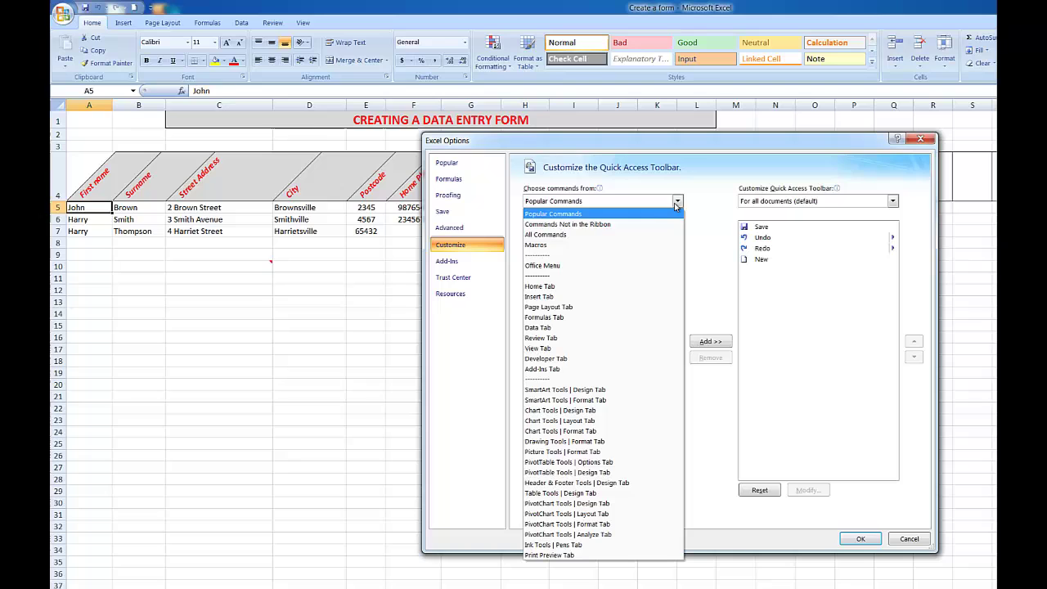
pyautogui.click(570, 236)
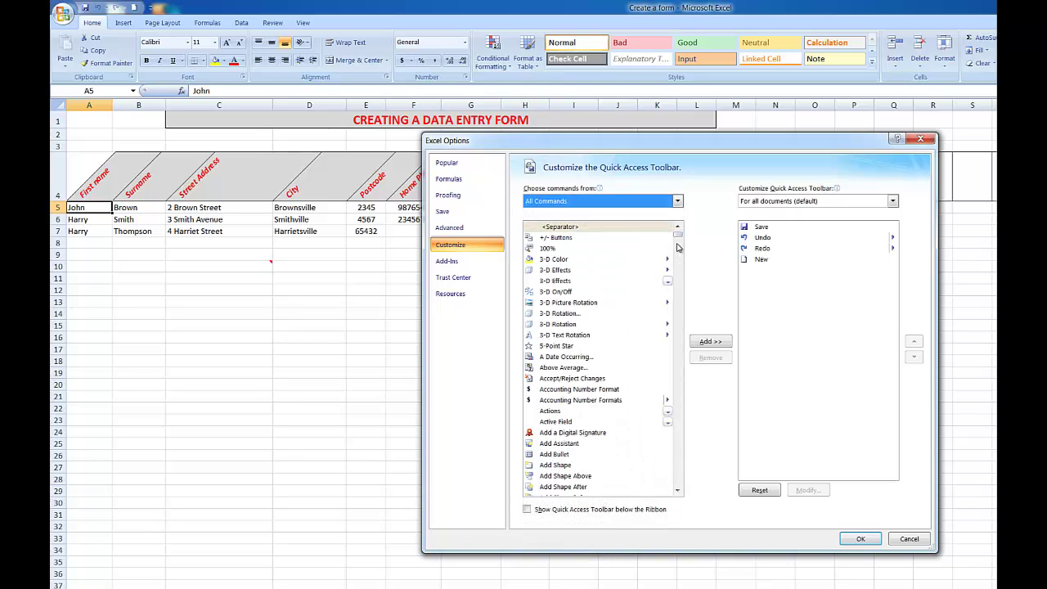
pyautogui.moveTo(678, 237); pyautogui.dragTo(679, 324)
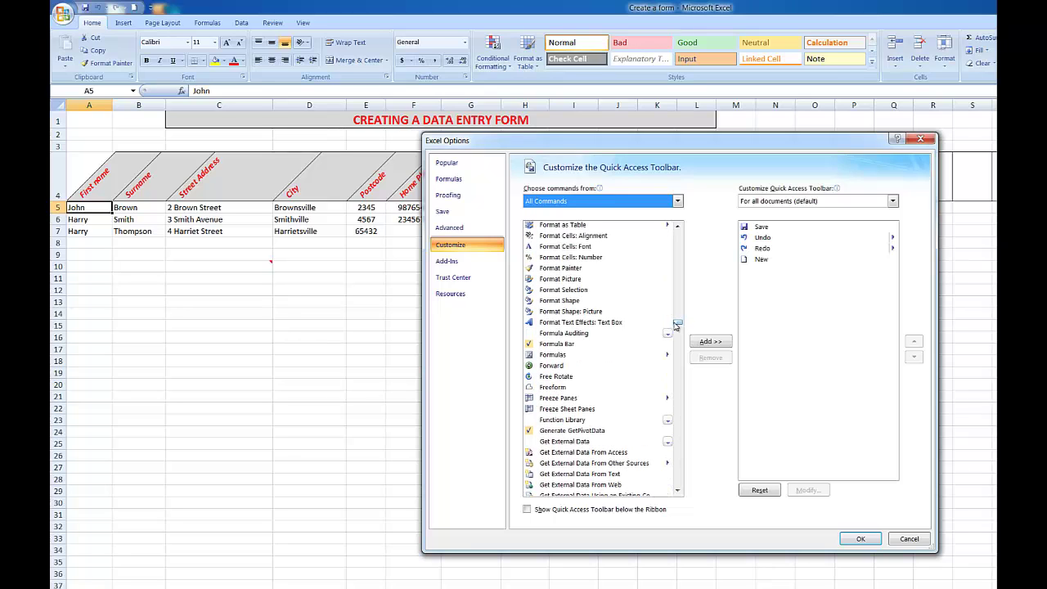
pyautogui.click(677, 227)
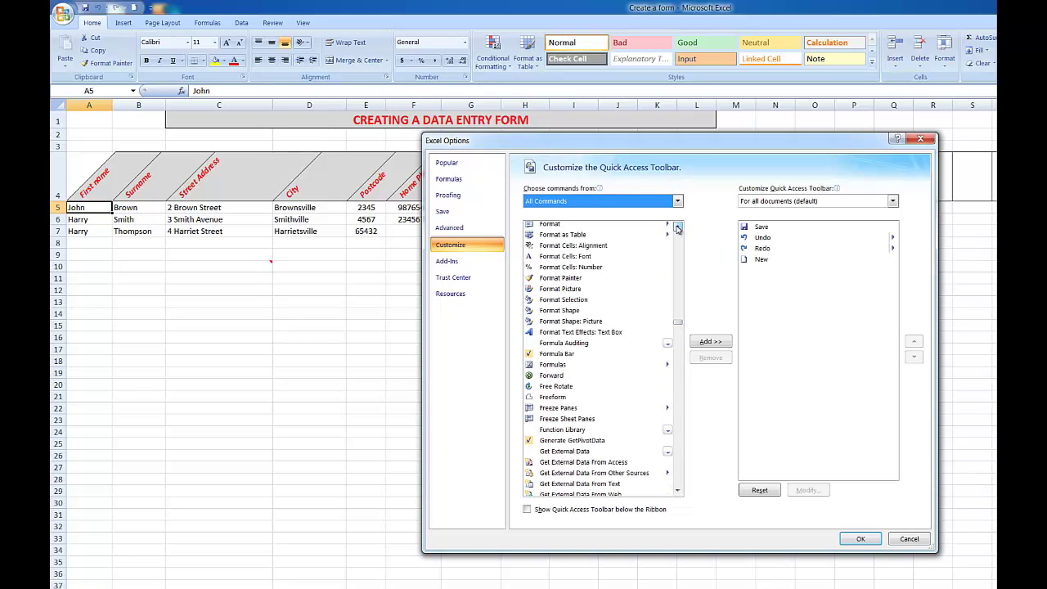
pyautogui.click(677, 227)
pyautogui.click(677, 226)
pyautogui.click(677, 227)
pyautogui.click(677, 226)
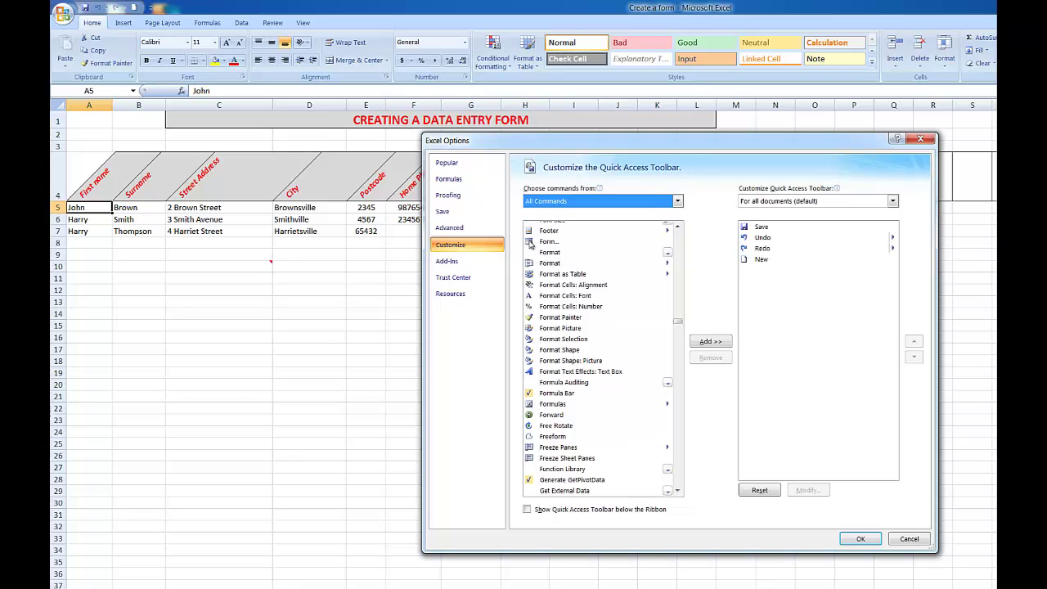
pyautogui.click(548, 243)
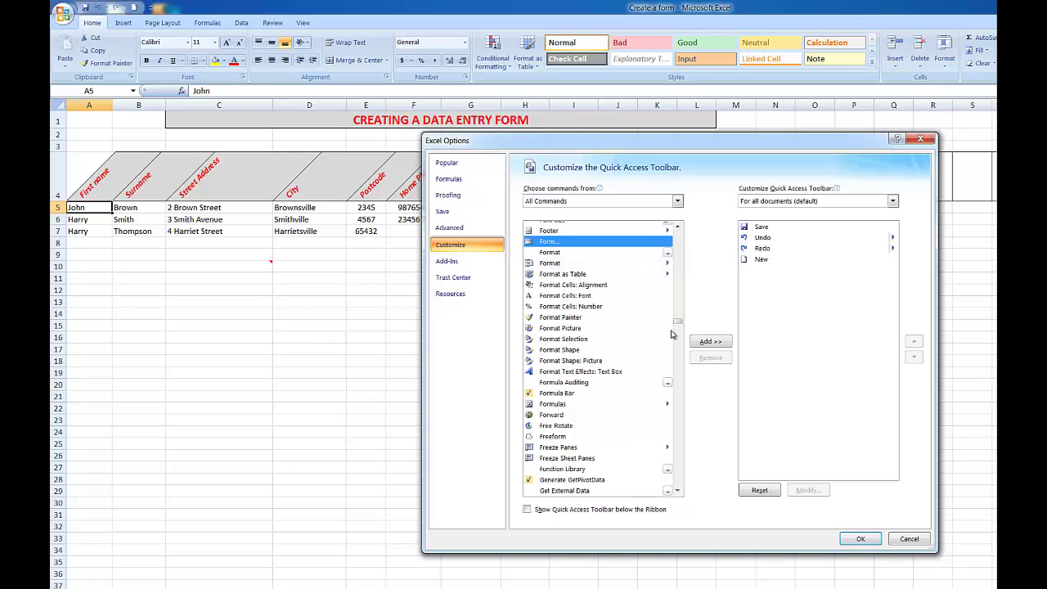
pyautogui.click(715, 346)
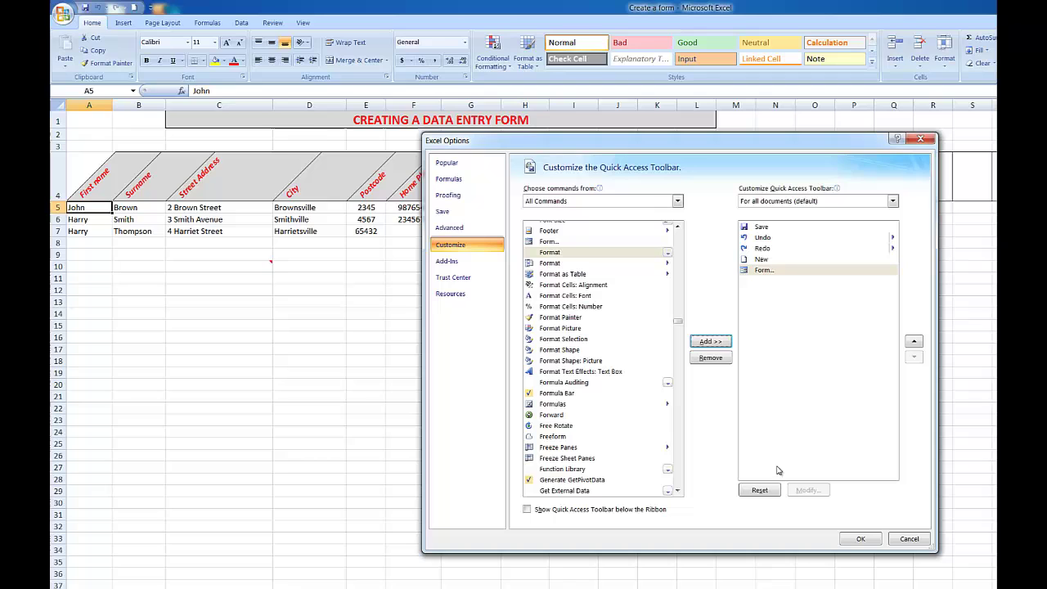
pyautogui.click(859, 539)
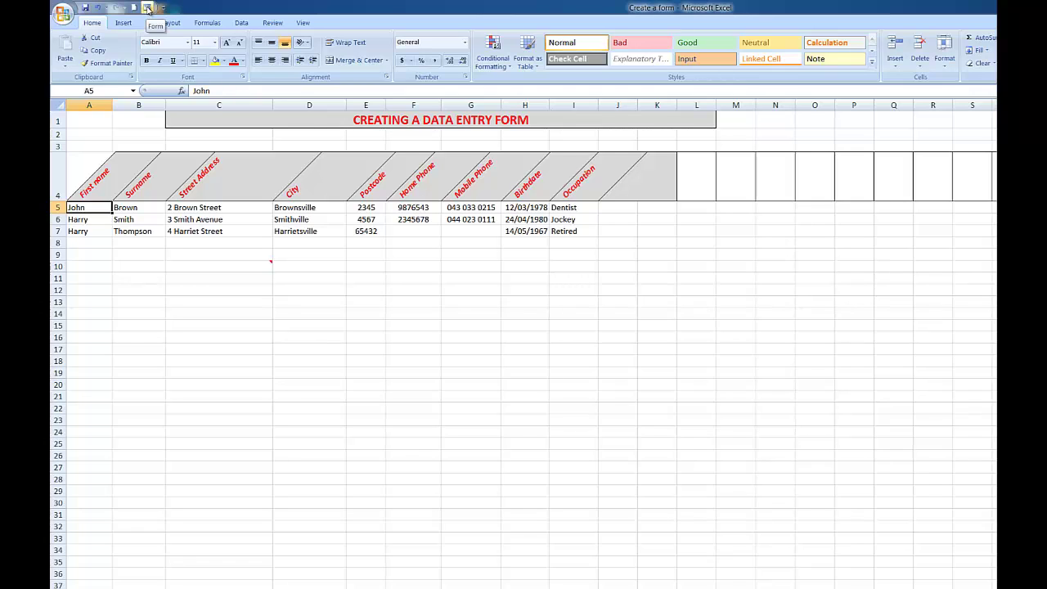
# - Open the data form, start a new record, and enter the person's name and street address
pyautogui.click(147, 8)
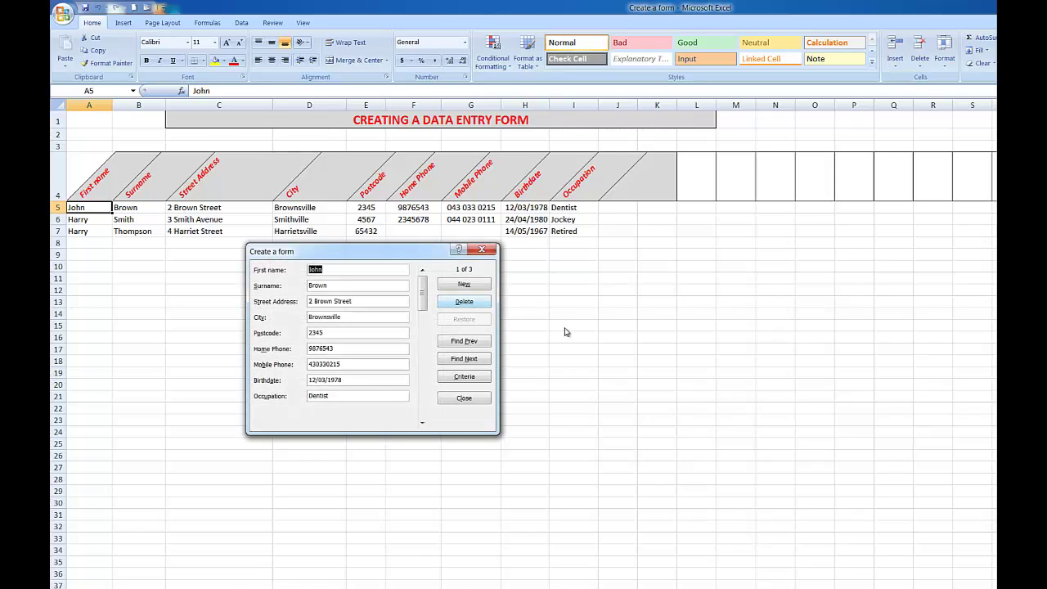
pyautogui.click(465, 284)
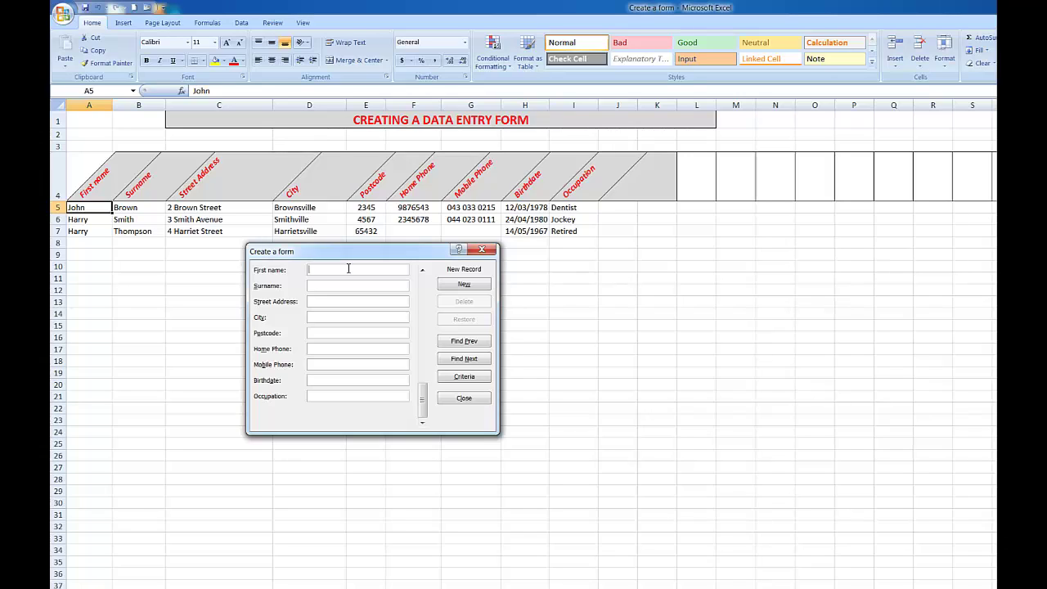
pyautogui.write('Mary')
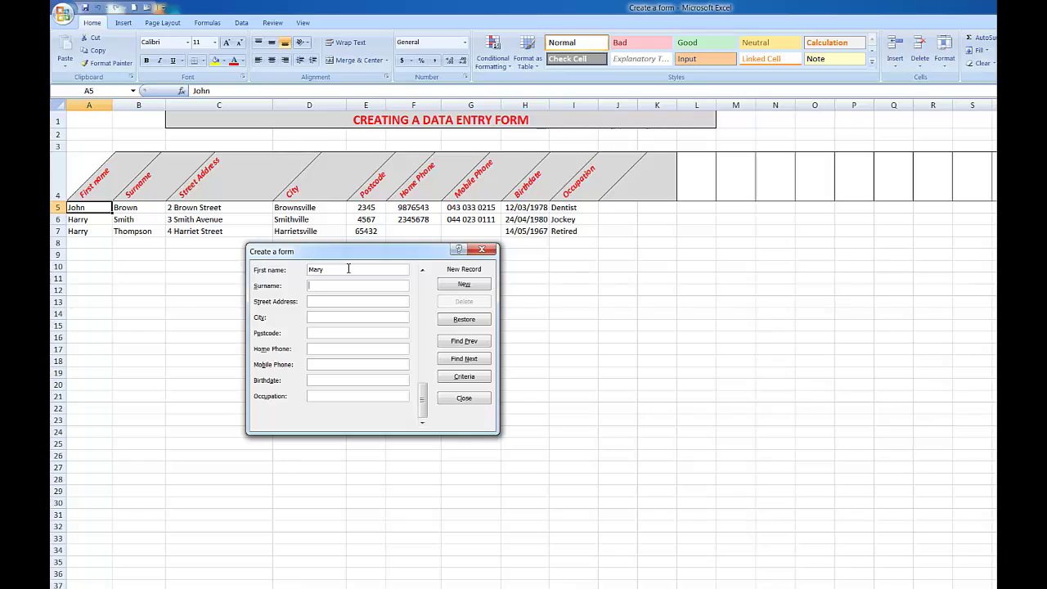
pyautogui.write('Smith')
pyautogui.press('Tab')
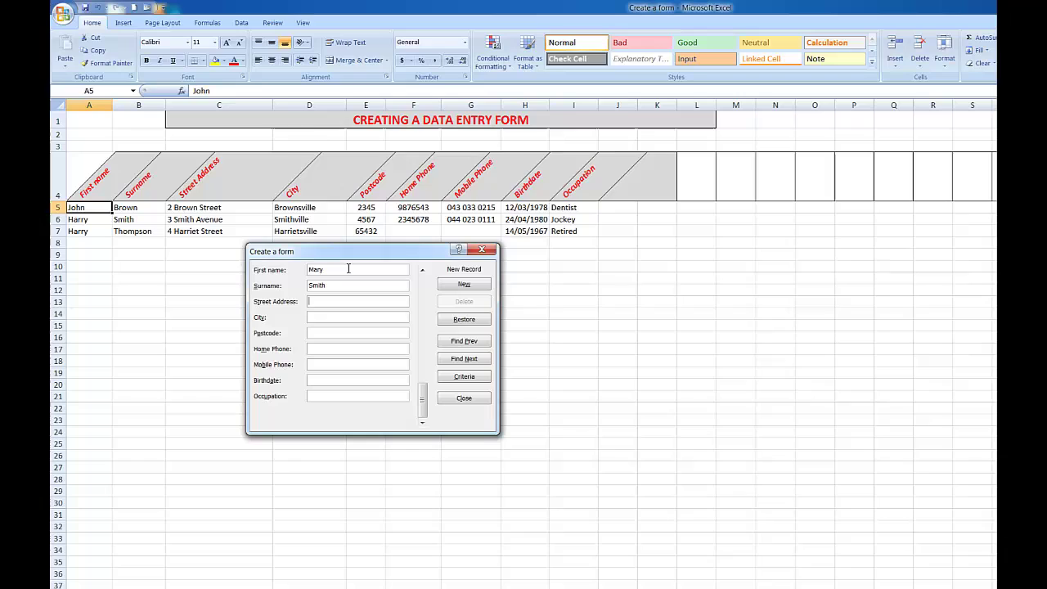
pyautogui.write('4 M')
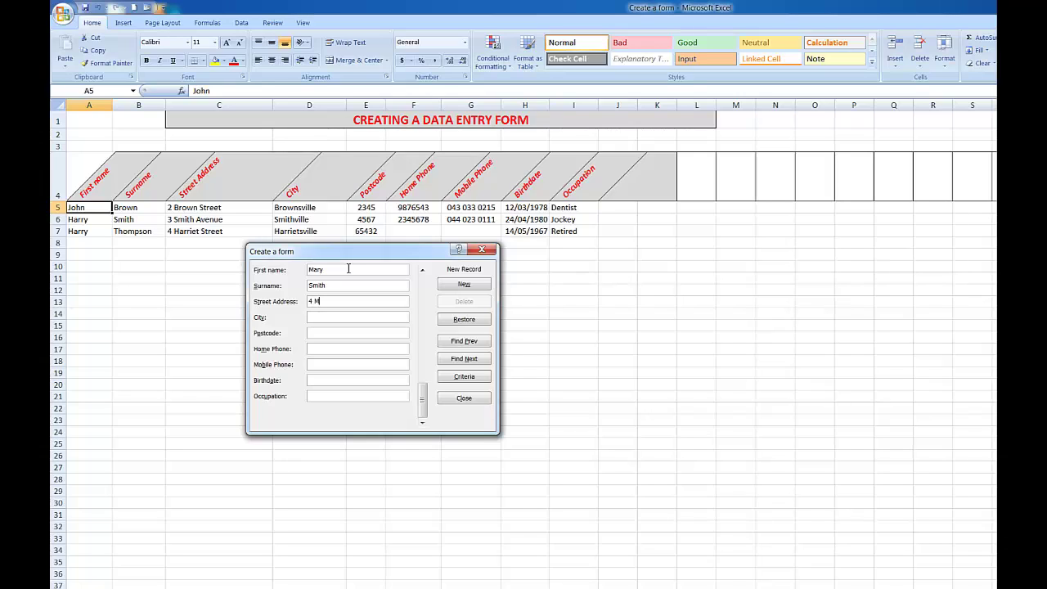
pyautogui.write('ary Street')
pyautogui.press('Tab')
pyautogui.write('Marysville56789')
pyautogui.write('987')
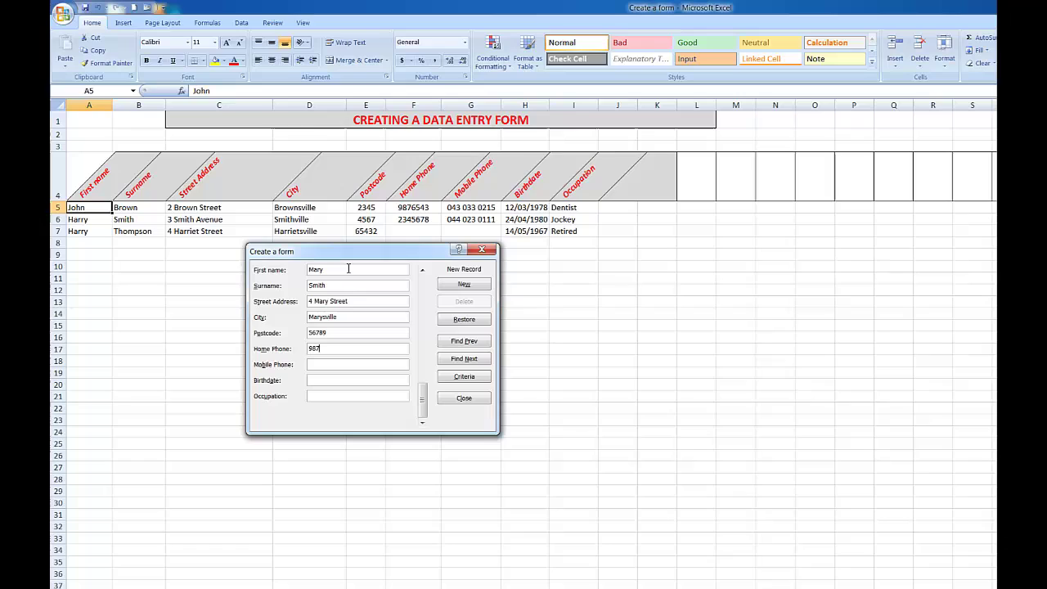
pyautogui.write('6543')
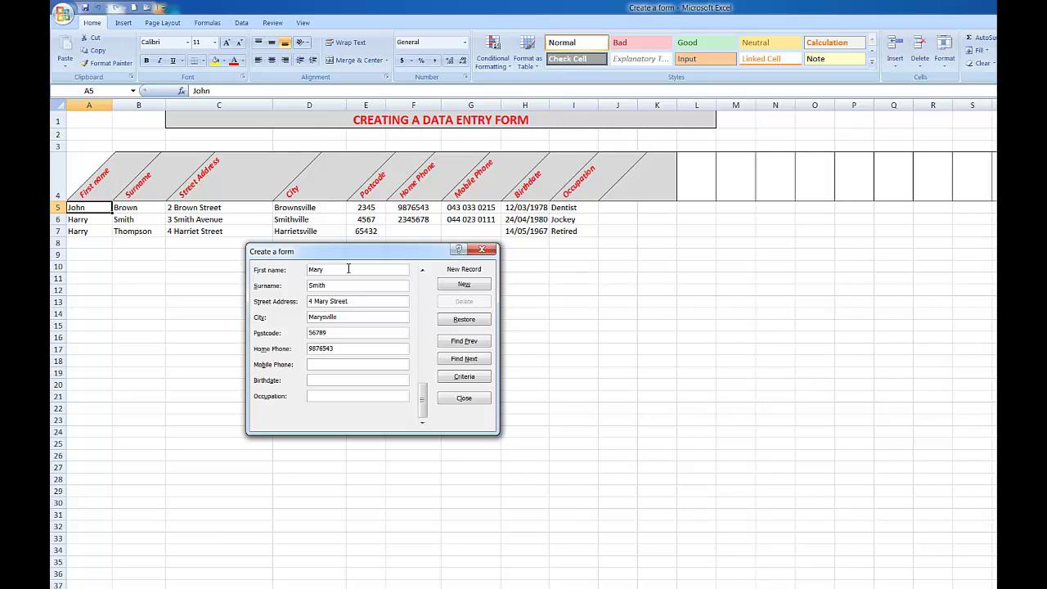
pyautogui.press('Tab')
pyautogui.press('Tab')
pyautogui.write('21/9/1990')
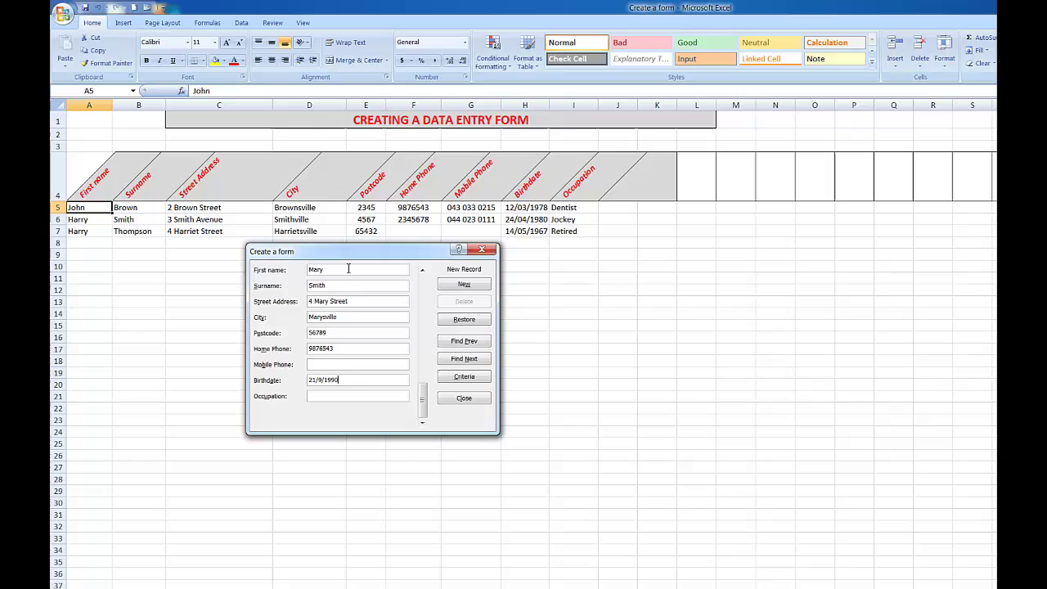
pyautogui.press('Tab')
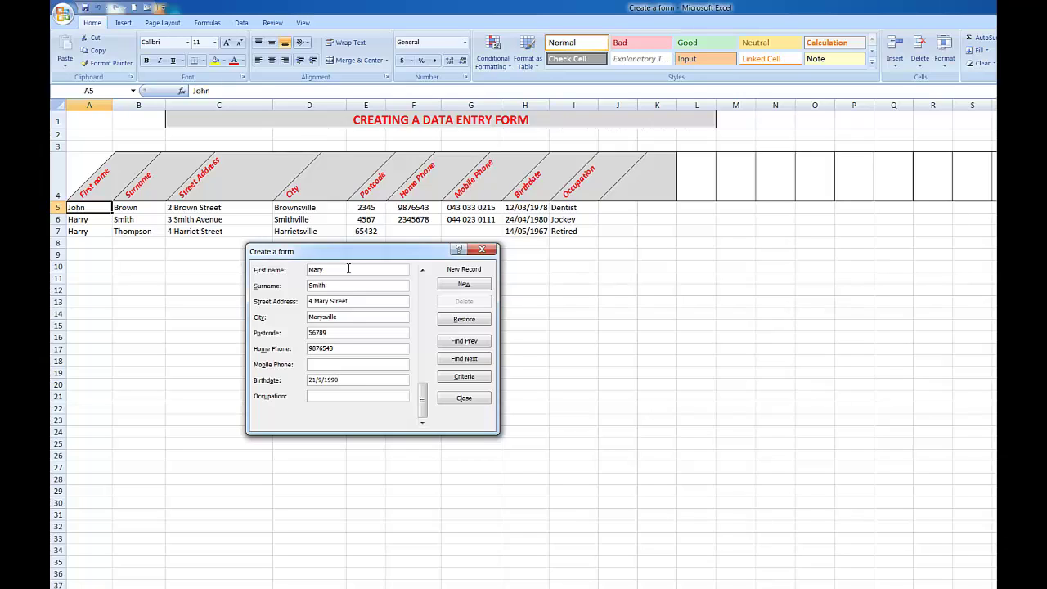
pyautogui.write('Housewife')
# - Save the new record into row 8 and reopen the data form at record 1 of 4
pyautogui.click(471, 398)
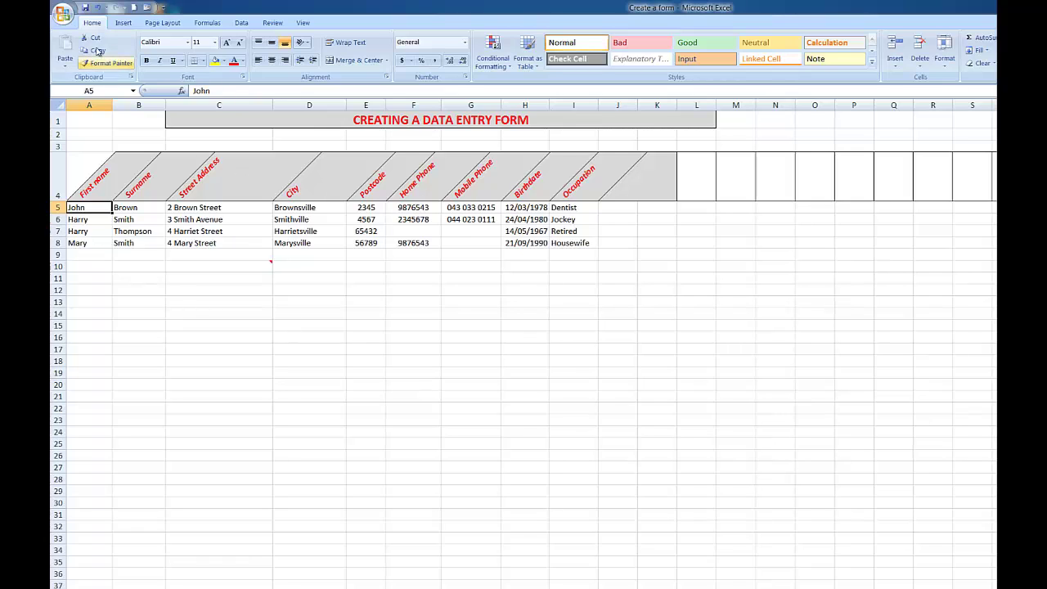
pyautogui.click(148, 8)
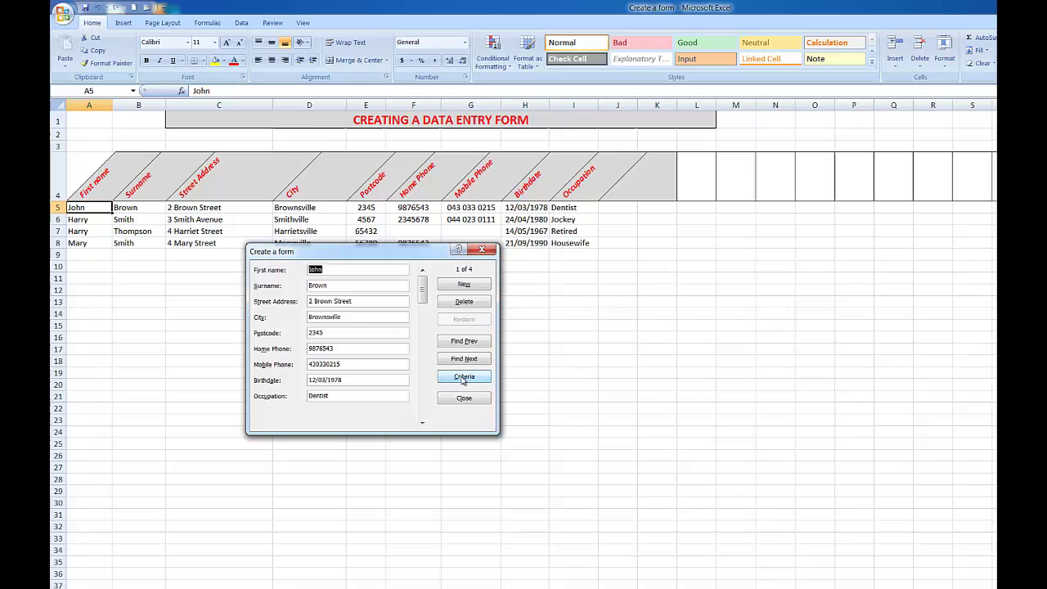
# - Search the form by the contact's first name and surname to locate record 3 of 4
pyautogui.click(463, 378)
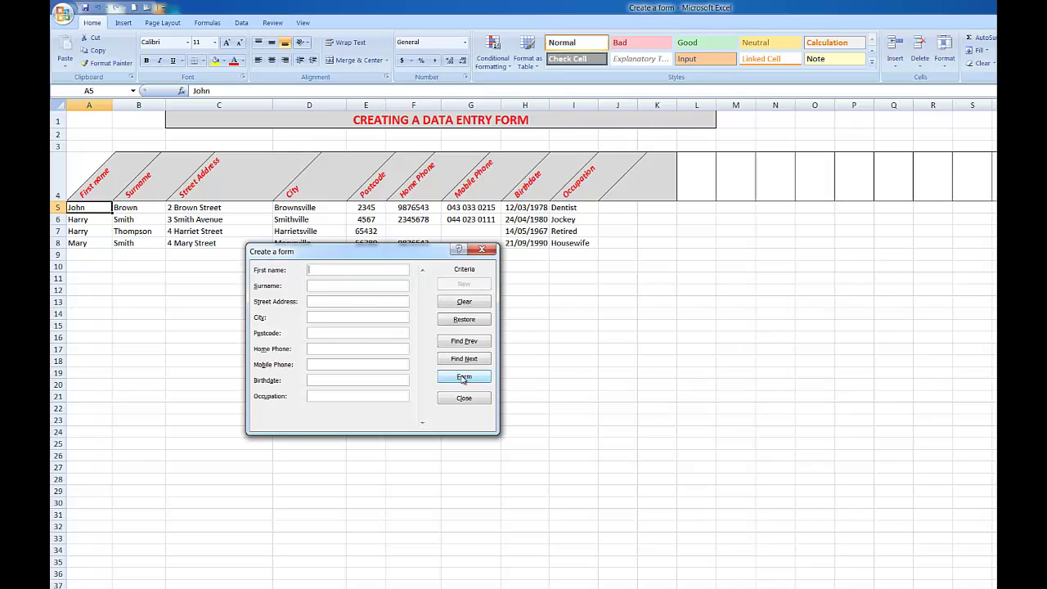
pyautogui.write('Harr')
pyautogui.write('y')
pyautogui.write('Thomps')
pyautogui.write('on')
pyautogui.click(463, 359)
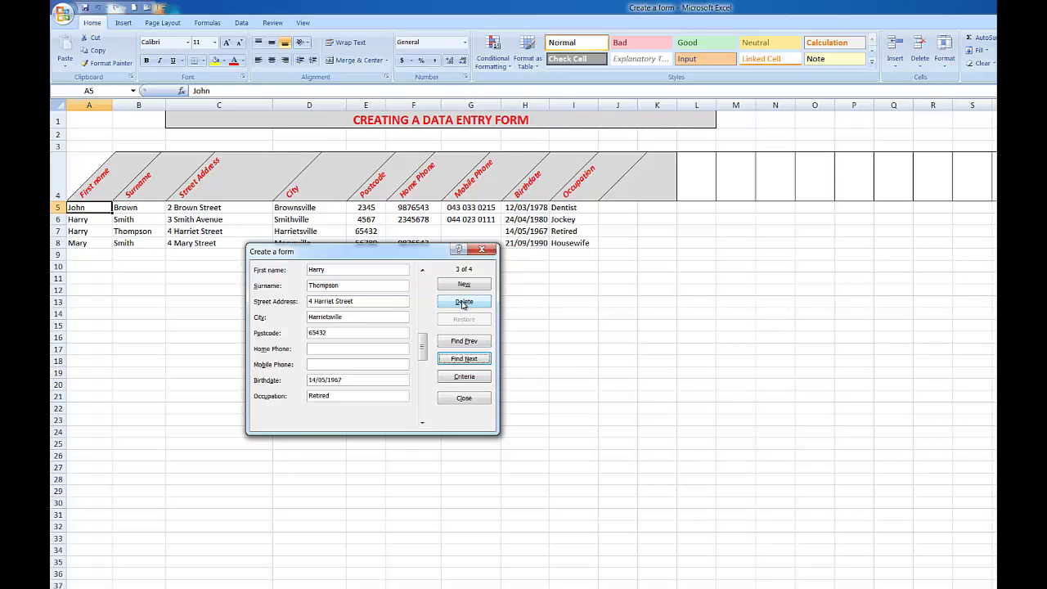
# - Delete the displayed Retired record and confirm the permanent deletion
pyautogui.click(464, 304)
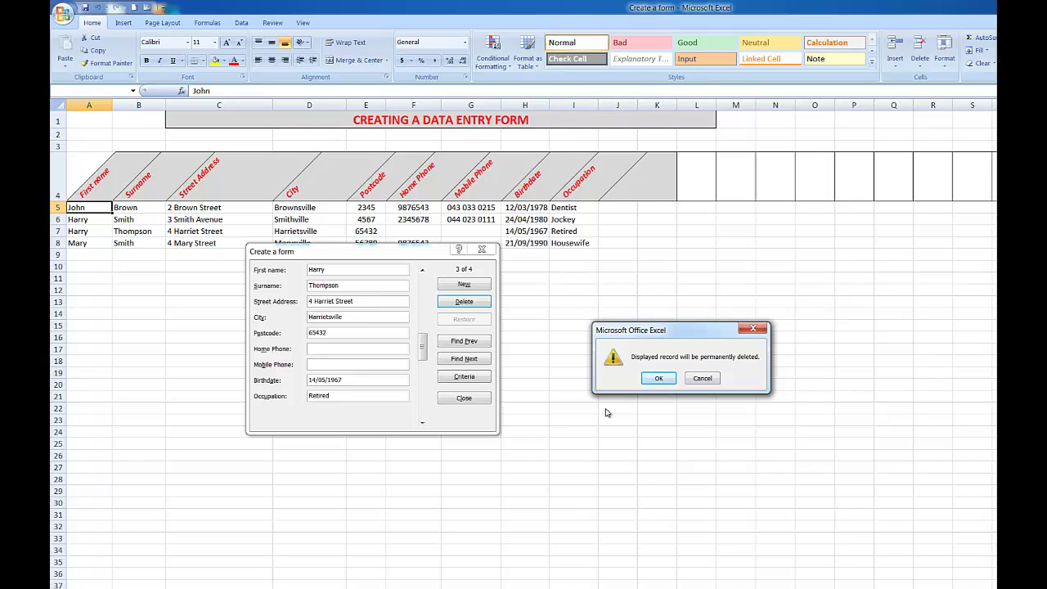
pyautogui.click(659, 378)
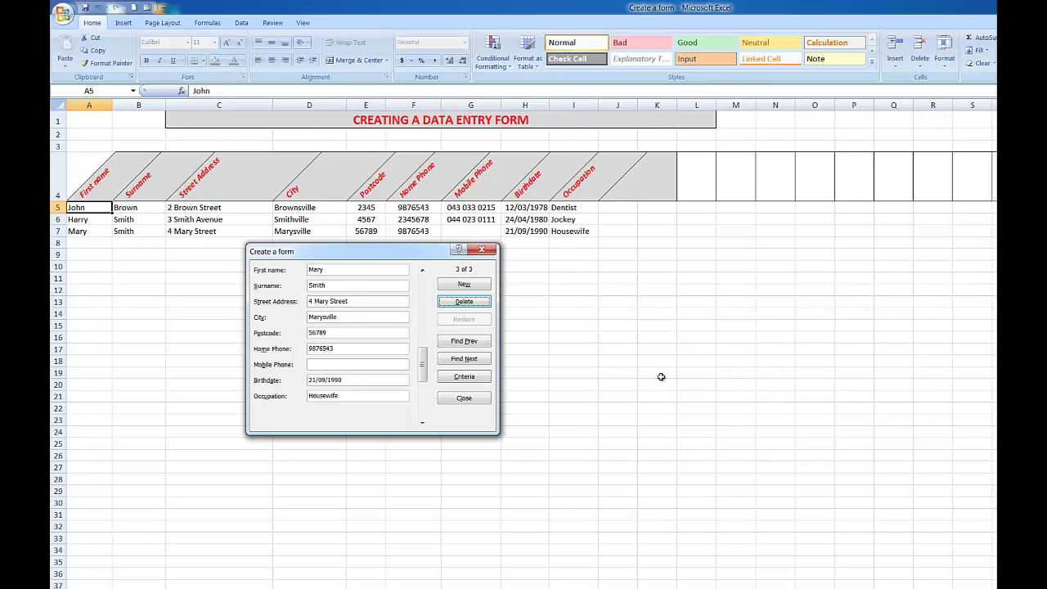
# - Close the data form to reveal the three-record contact table
pyautogui.click(463, 399)
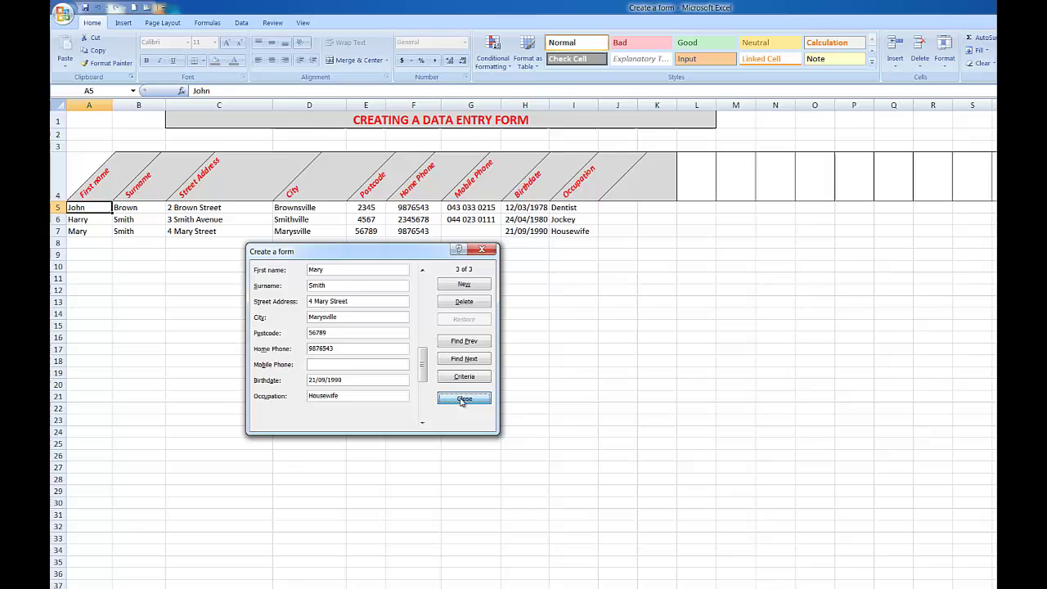